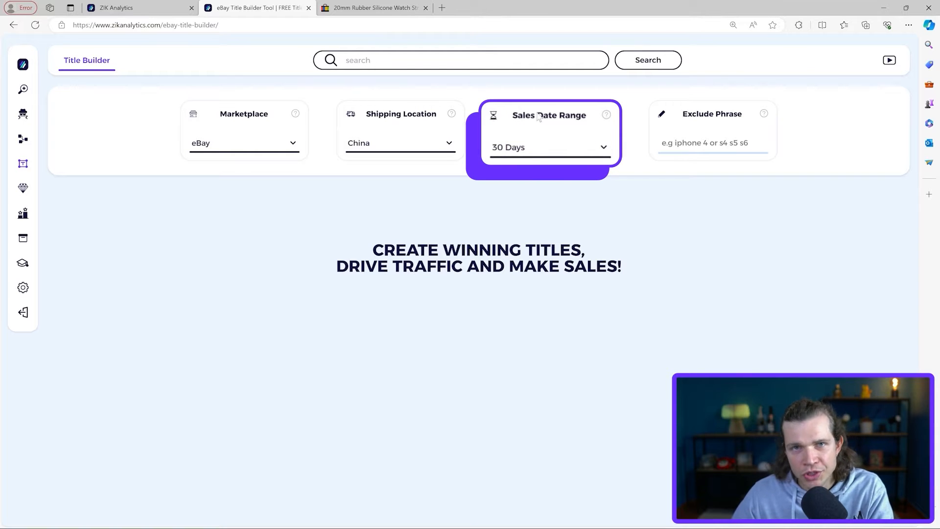
click(542, 145)
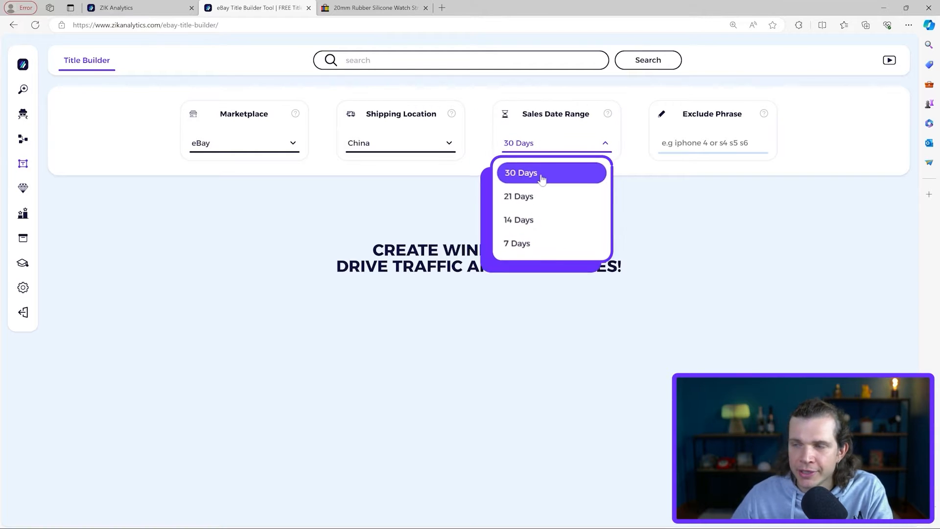
click(635, 171)
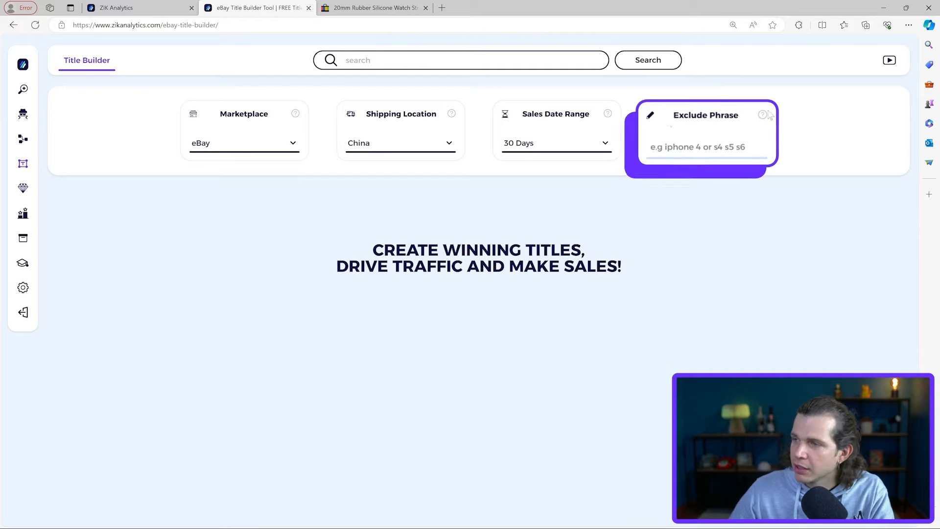
drag(680, 117, 774, 117)
click(818, 137)
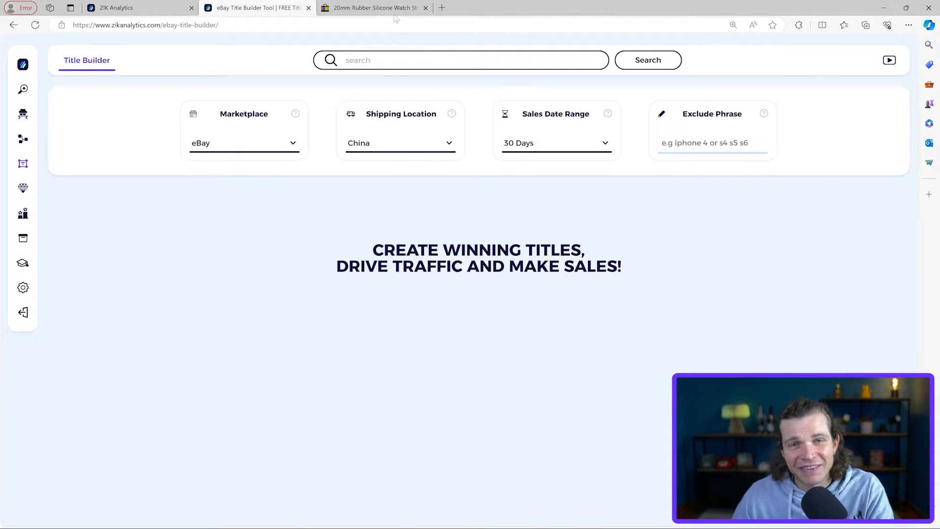
Step: Copy "Watch Strap Band" from the eBay listing's title and search for it in the Title Builder
click(394, 9)
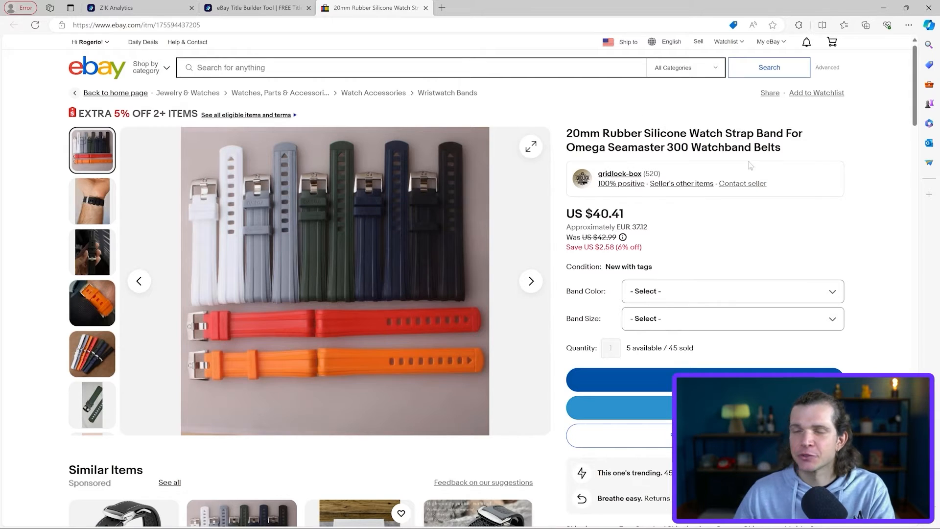
drag(690, 133, 796, 133)
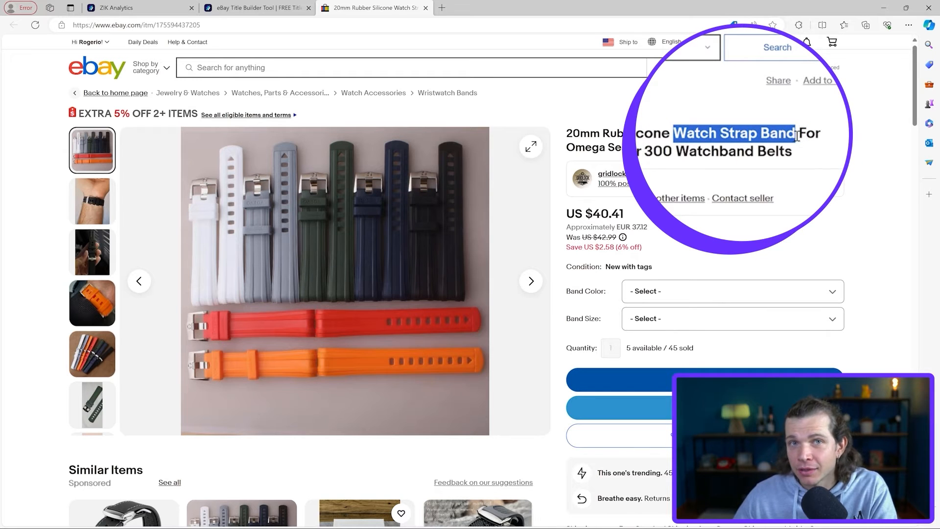
right_click(781, 135)
click(763, 143)
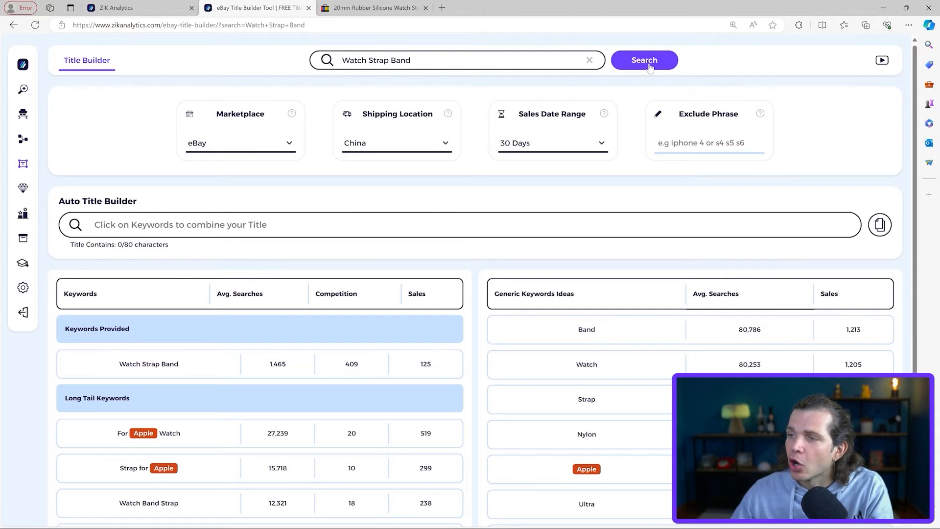
Step: Exclude the phrase "apple" and rerun the Watch Strap Band keyword search
scroll(276, 318, down, 3)
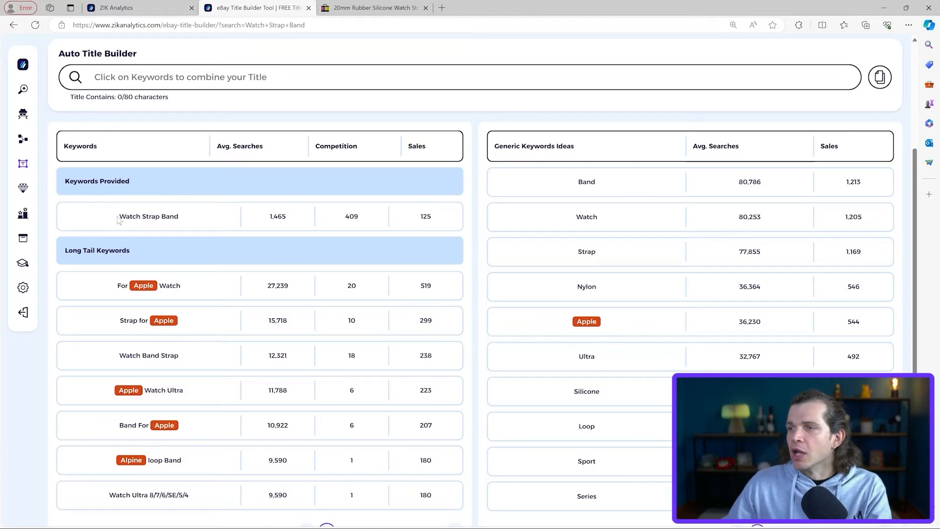
scroll(624, 214, up, 2)
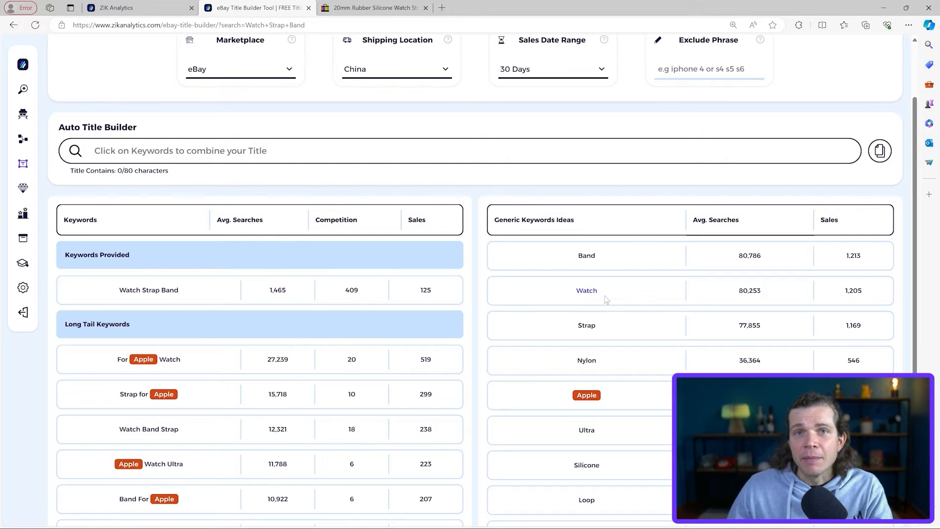
scroll(518, 320, up, 2)
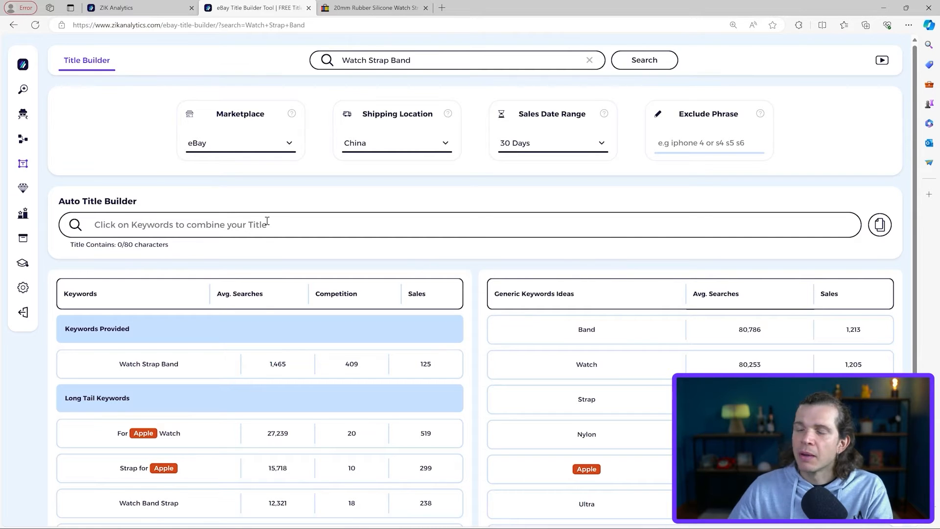
scroll(268, 220, down, 4)
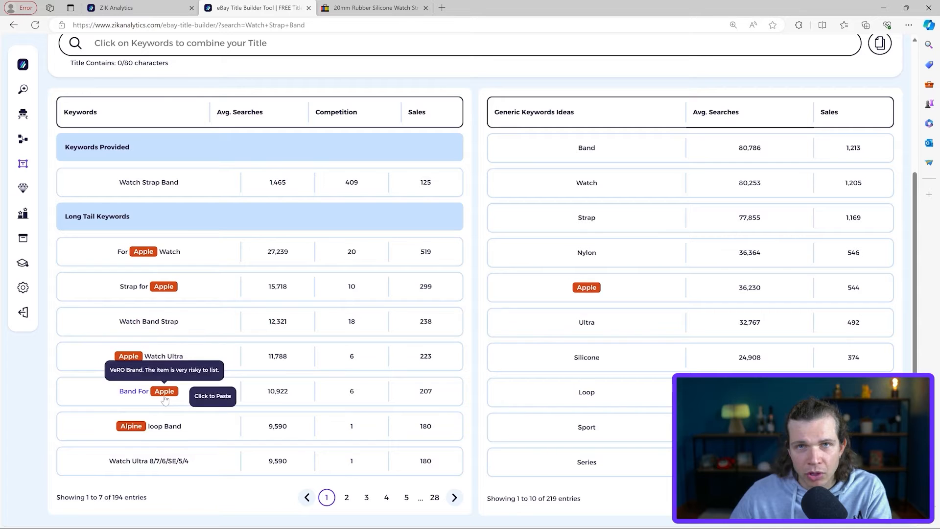
scroll(521, 309, up, 4)
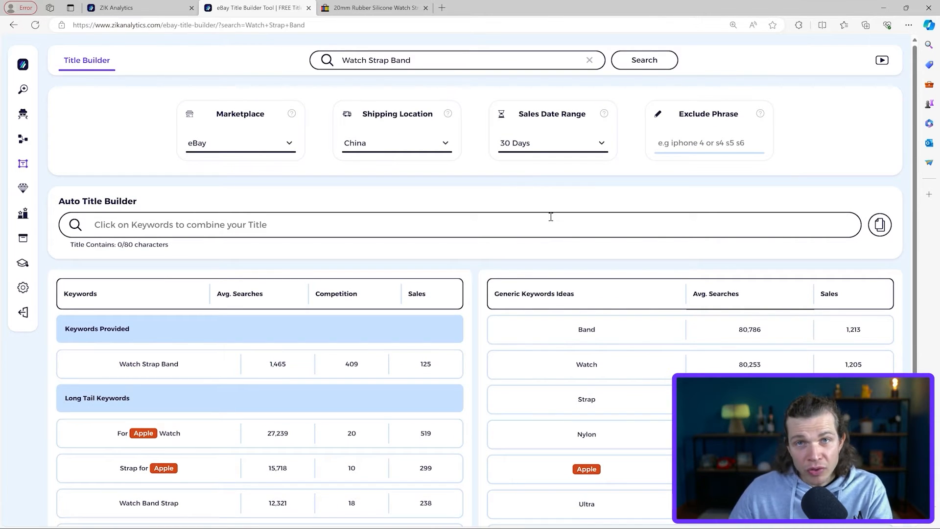
click(702, 142)
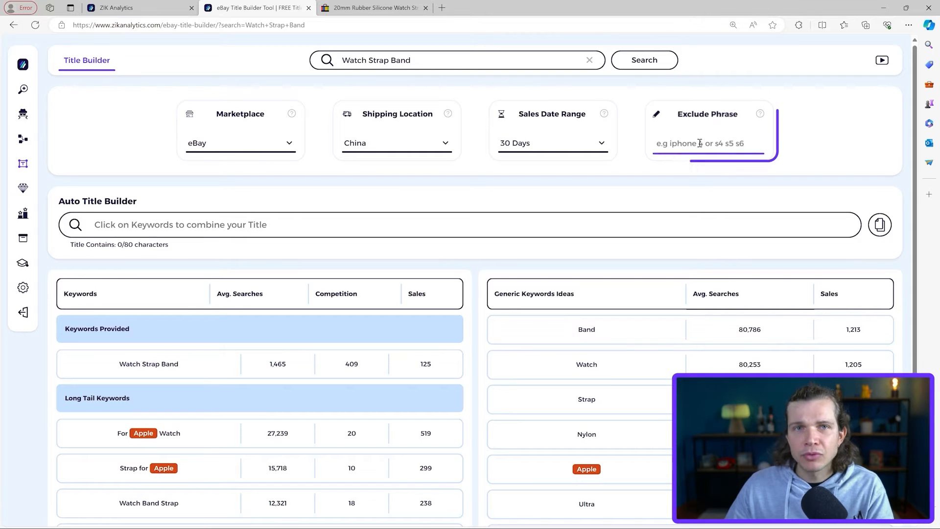
text(apple)
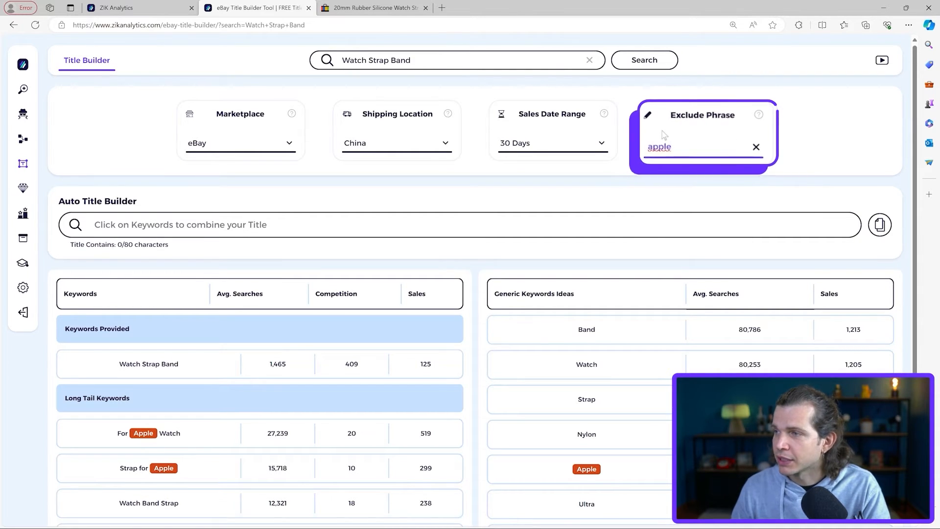
click(648, 61)
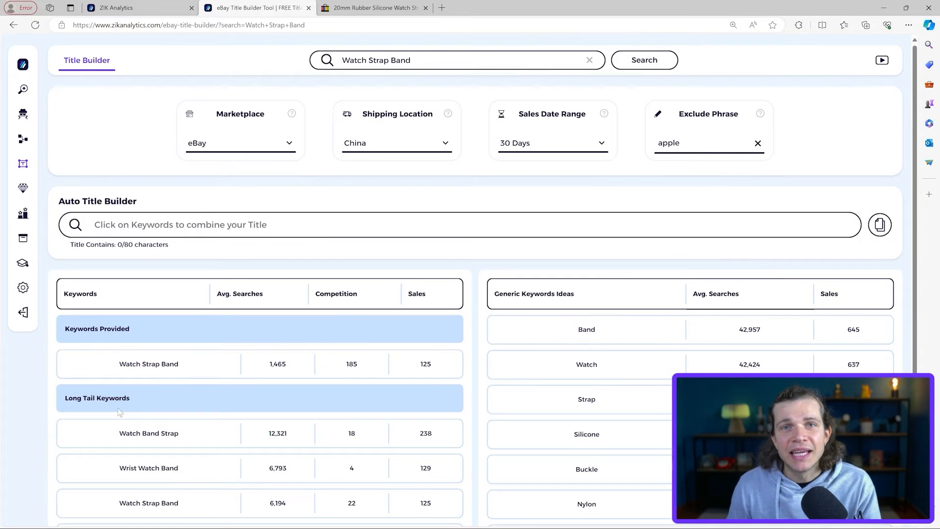
Step: Copy the full title of the 20mm rubber silicone watch strap listing on eBay
scroll(274, 326, down, 2)
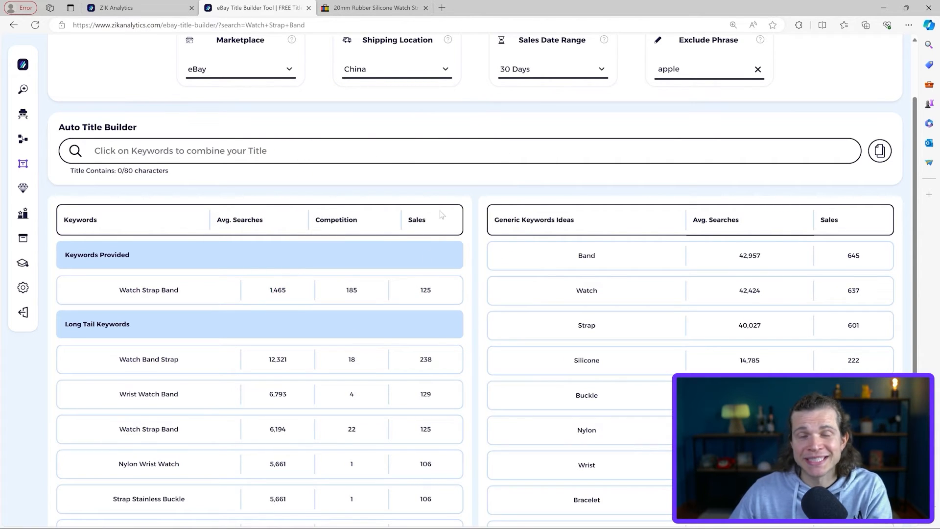
scroll(432, 336, down, 2)
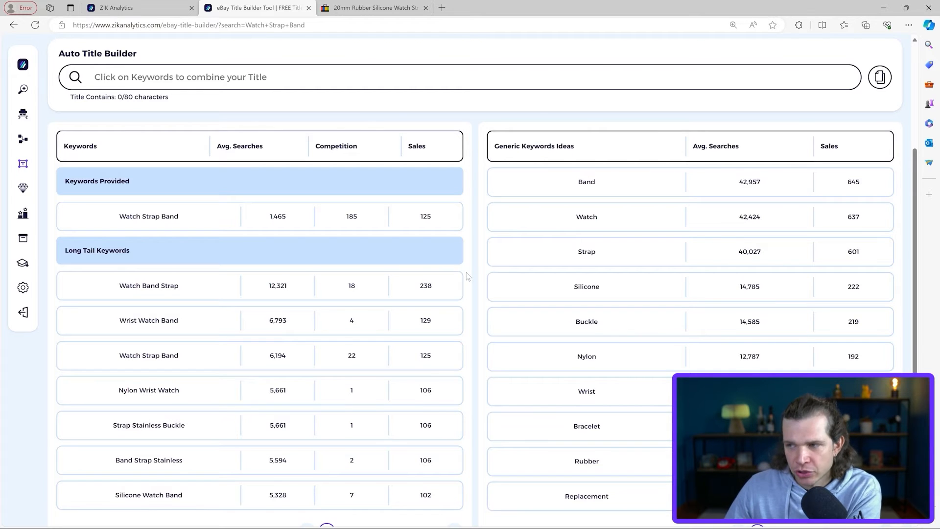
scroll(330, 273, up, 3)
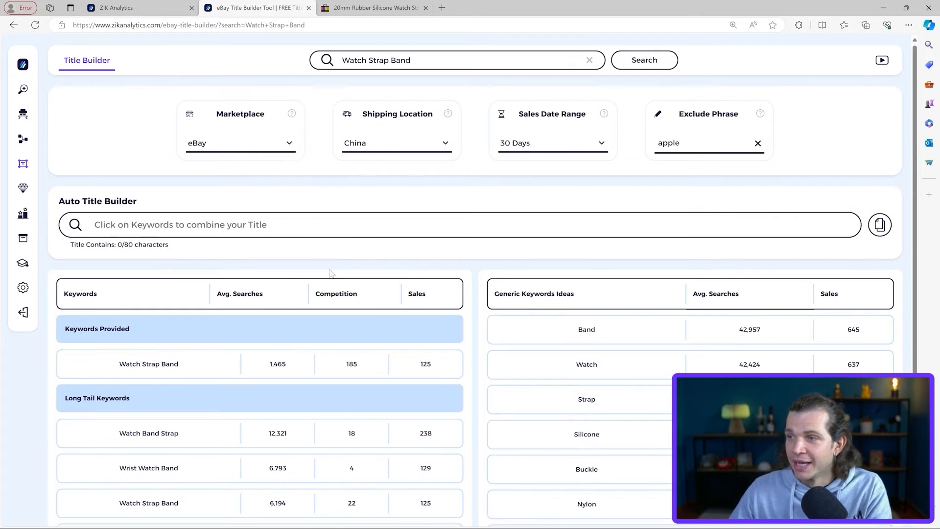
click(360, 7)
click(820, 146)
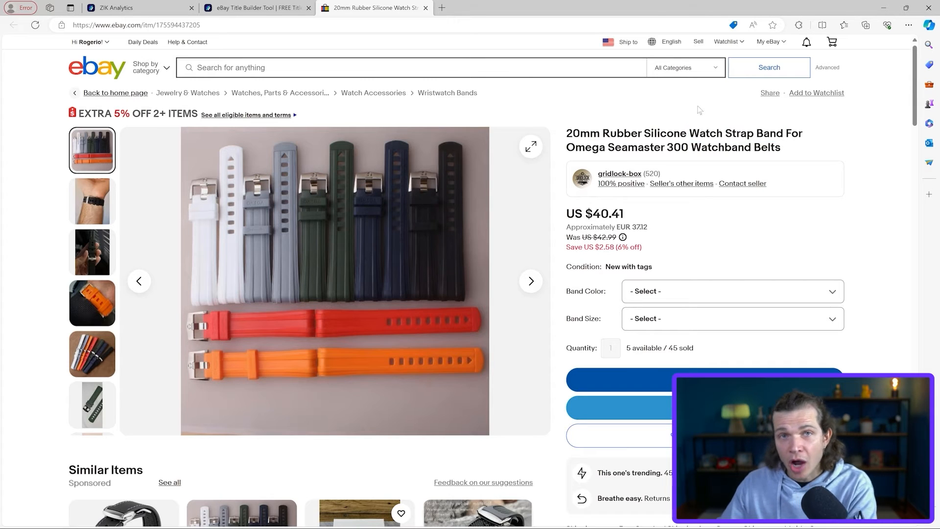
drag(792, 147, 559, 136)
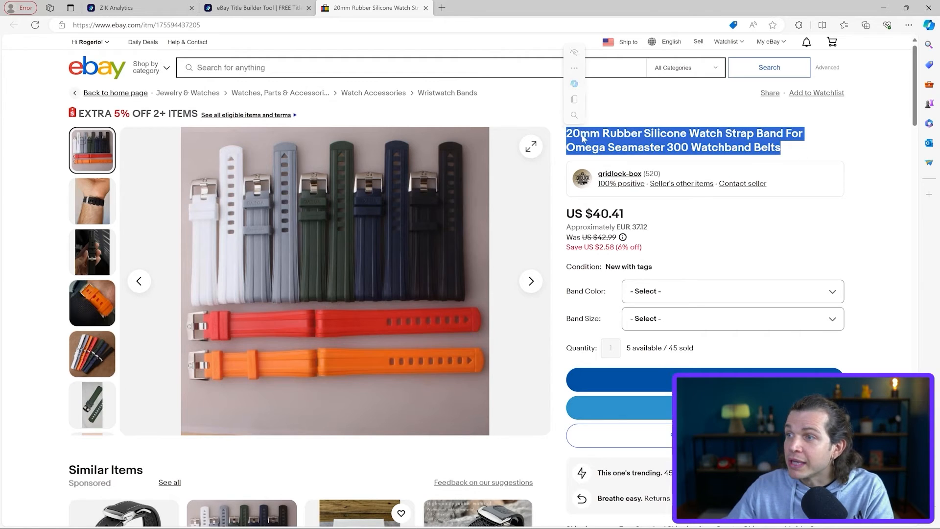
right_click(605, 133)
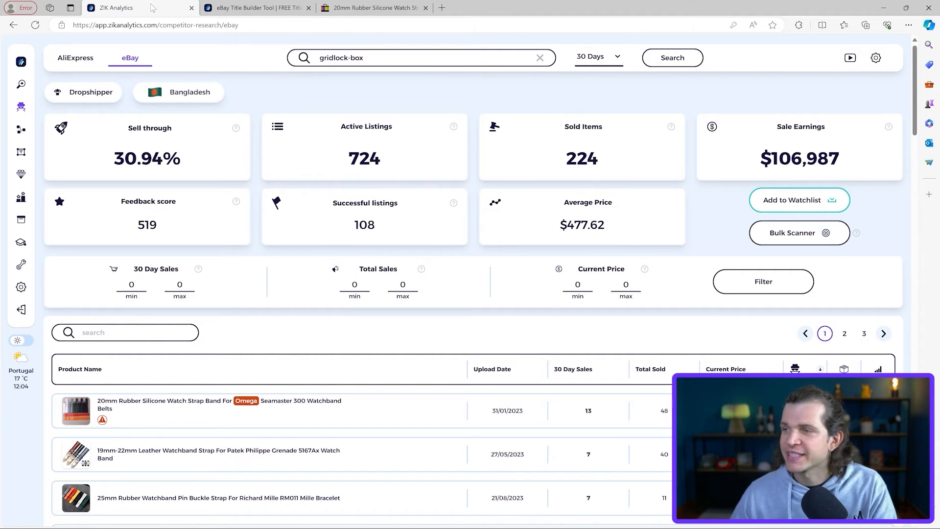
Step: Check the seller and the total sold of the 20mm rubber watch strap in the ZIK Analytics competitor research
click(382, 56)
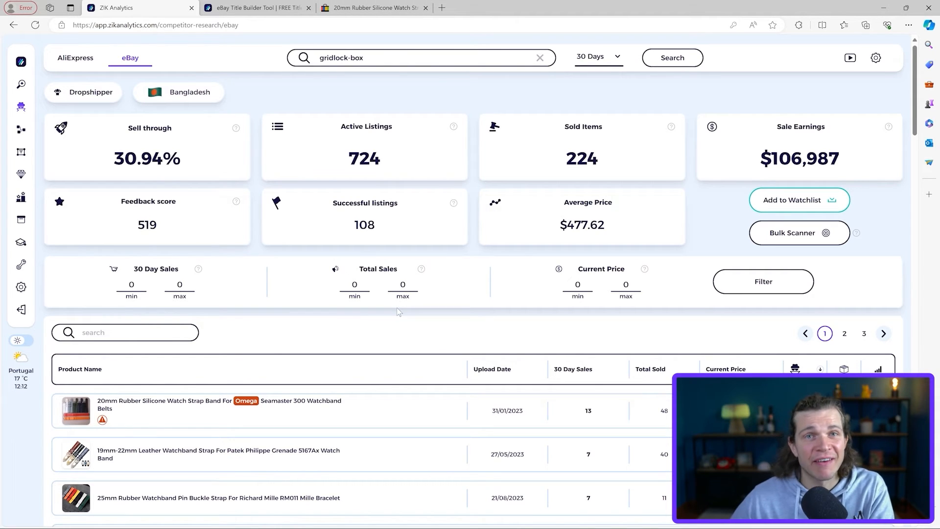
double_click(664, 410)
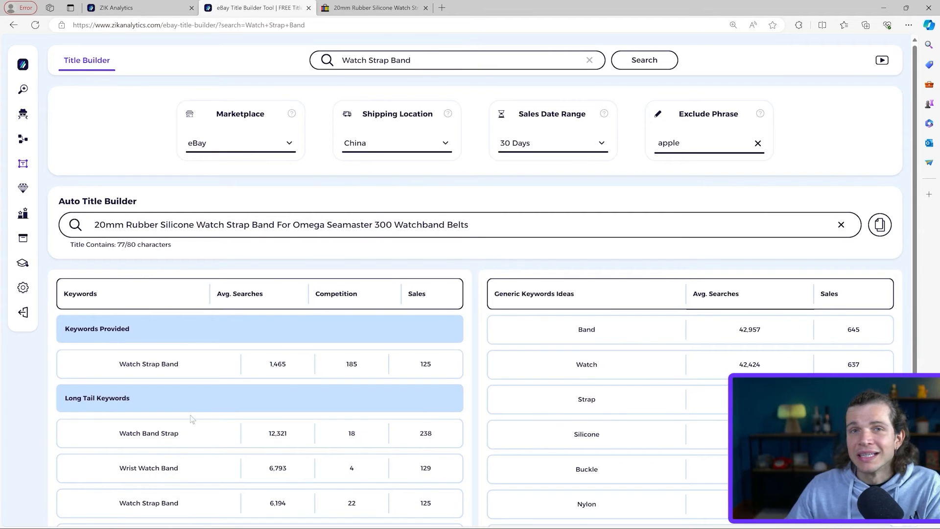
Step: Put the copied listing title into the Auto Title Builder and remove "Watchband Belts" from its end
scroll(175, 371, down, 2)
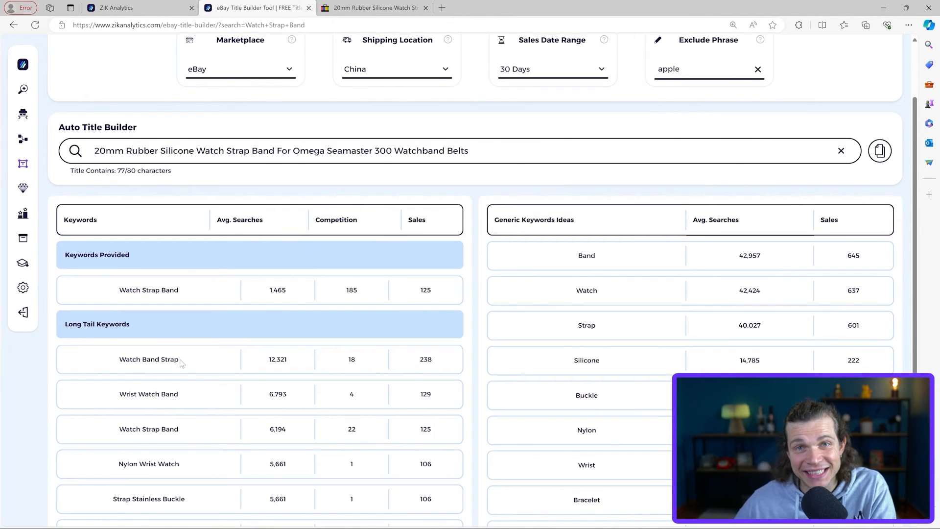
scroll(122, 391, down, 2)
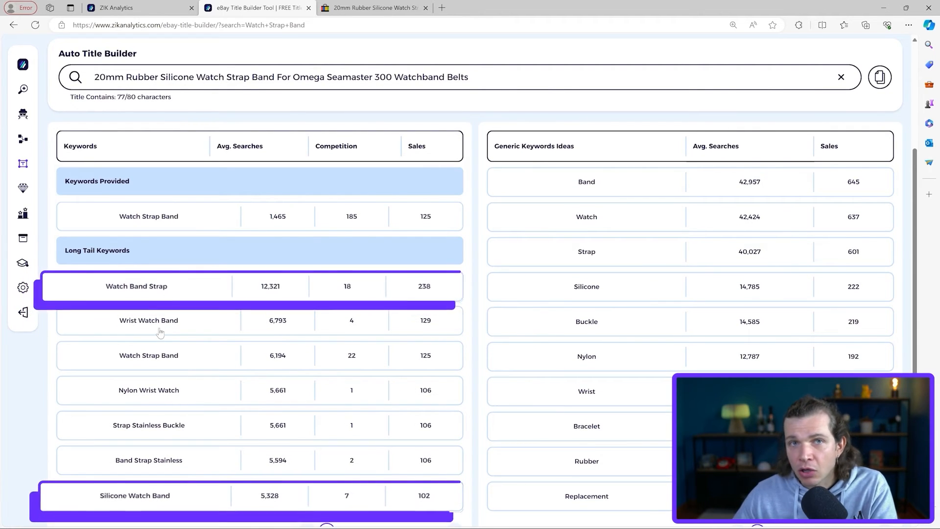
scroll(457, 282, up, 3)
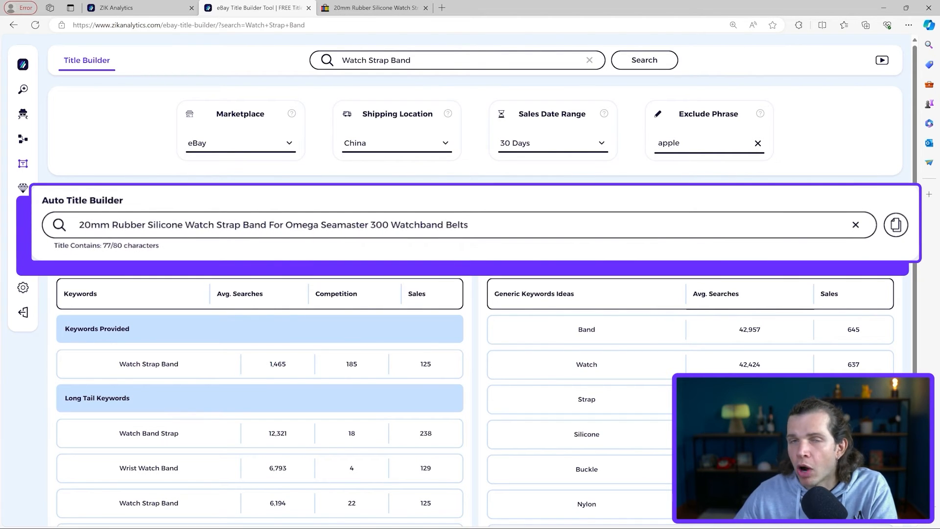
drag(445, 225, 519, 223)
key(BackSpace)
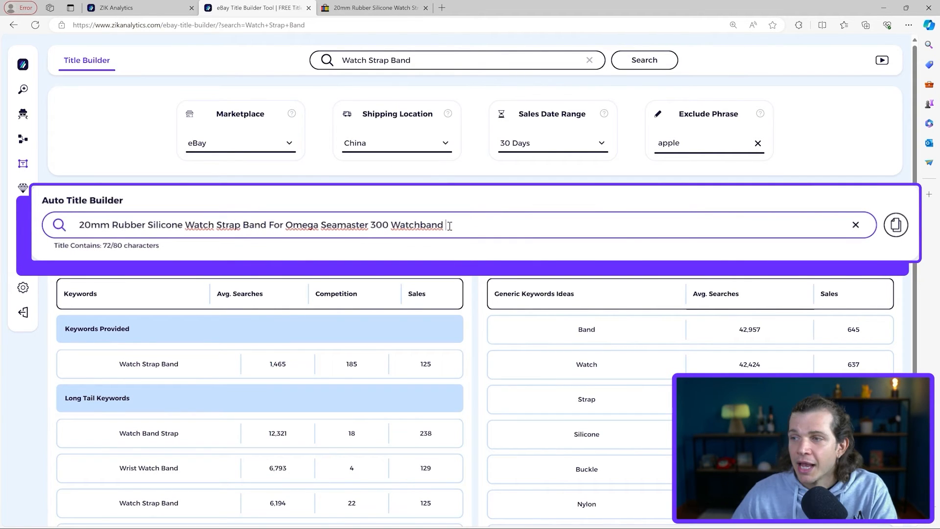
double_click(438, 224)
key(BackSpace)
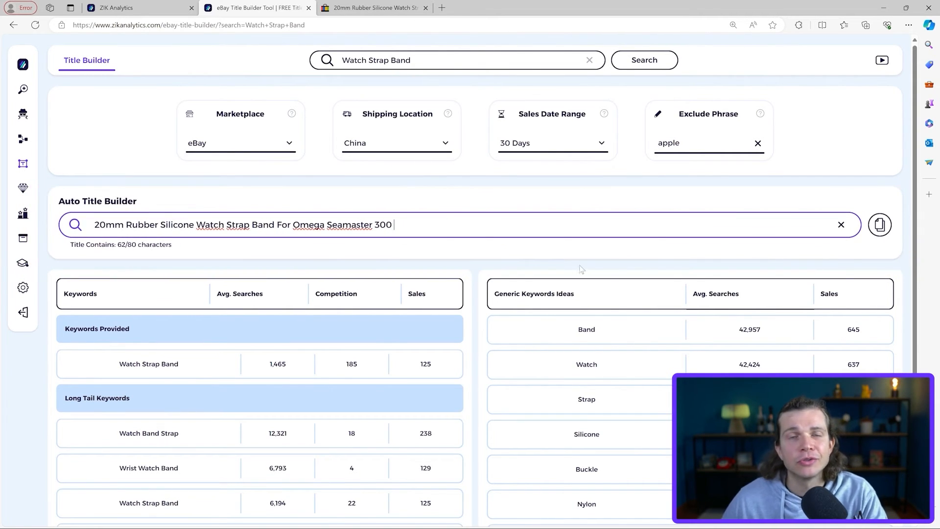
Step: Add the generic keyword "Replacement" to the title and place it between "Watch Strap Band" and "For Omega Seamaster 300"
scroll(631, 301, down, 3)
scroll(631, 301, down, 1)
click(619, 464)
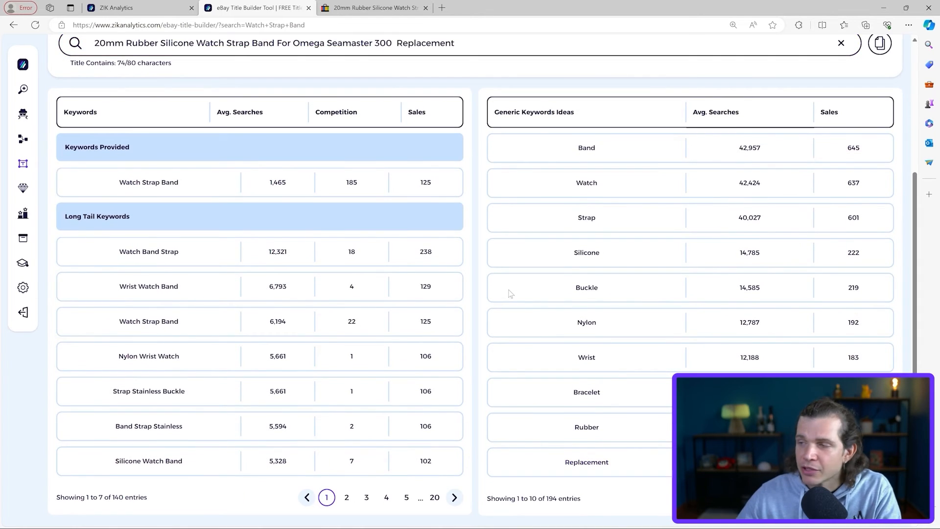
scroll(473, 245, up, 4)
click(396, 225)
key(BackSpace)
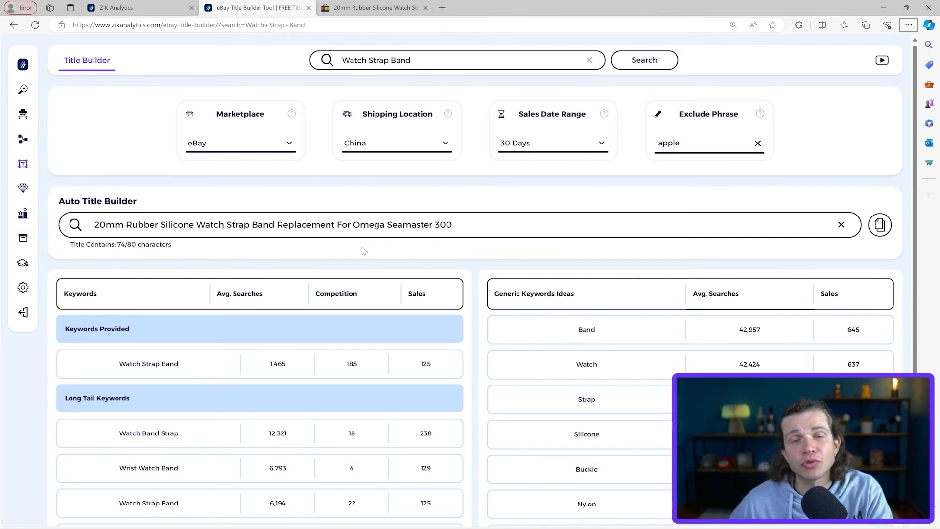
Step: Insert "NEW" at the start of the title and copy the finished title to the clipboard
scroll(644, 275, down, 4)
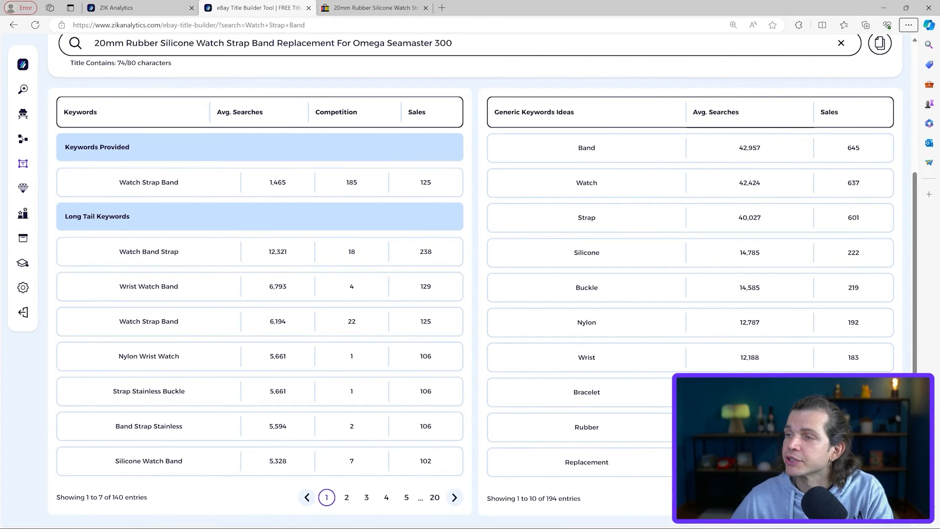
scroll(523, 253, up, 4)
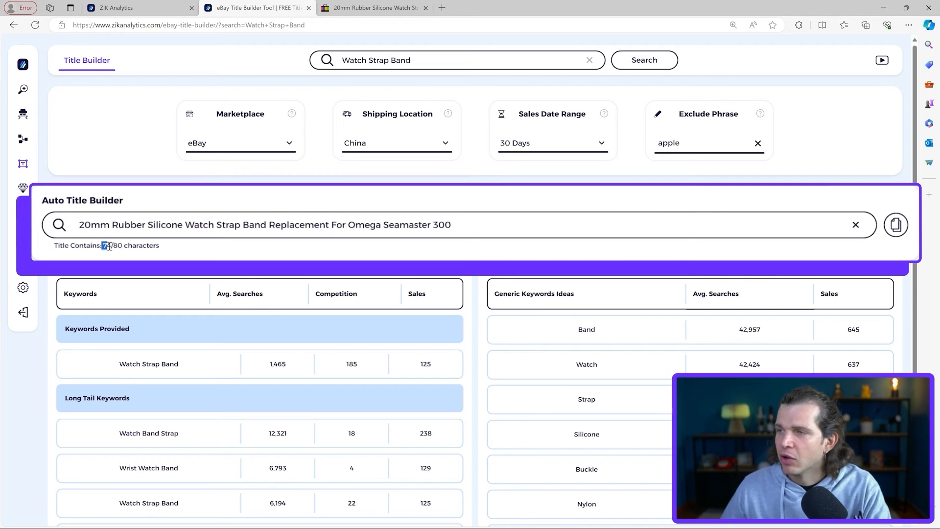
click(137, 246)
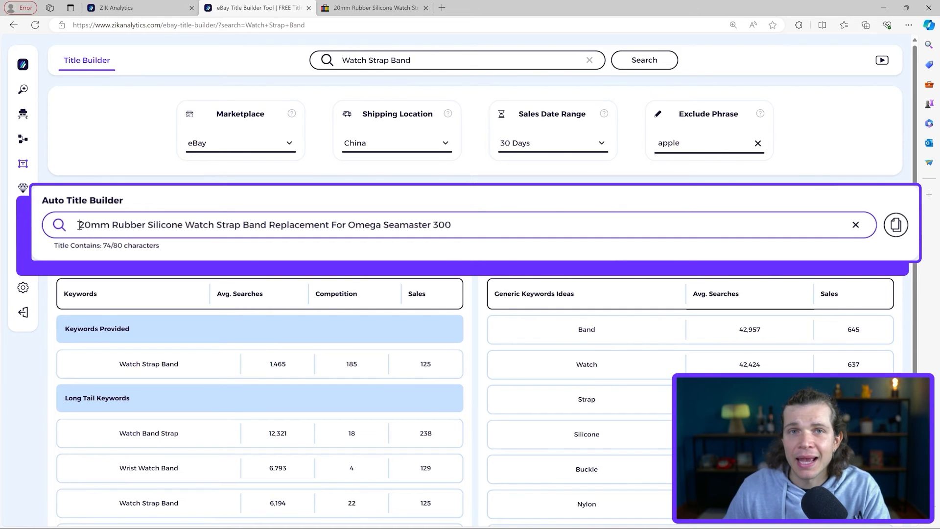
text(NEW)
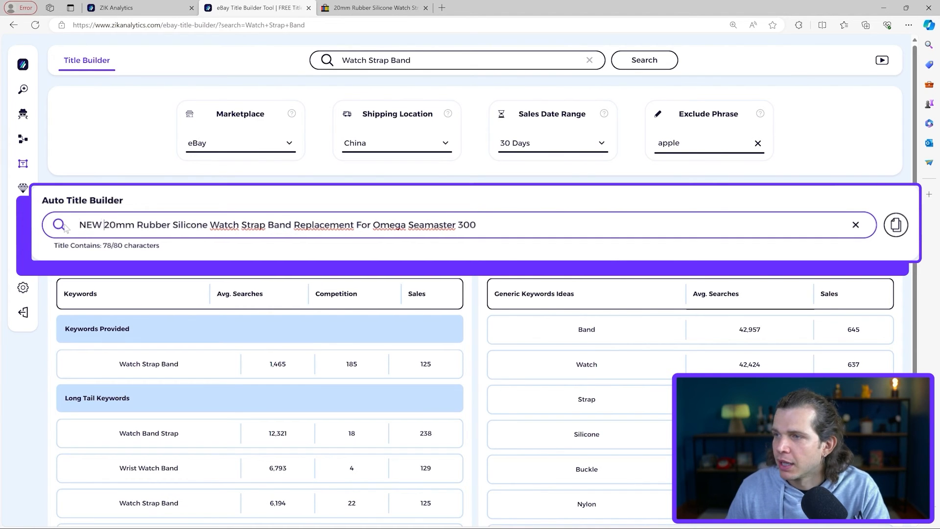
click(143, 244)
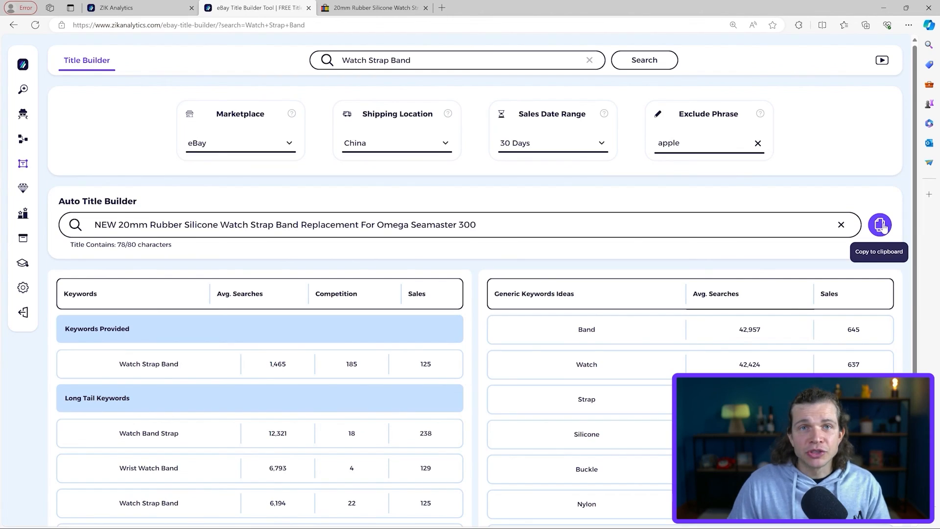
click(878, 225)
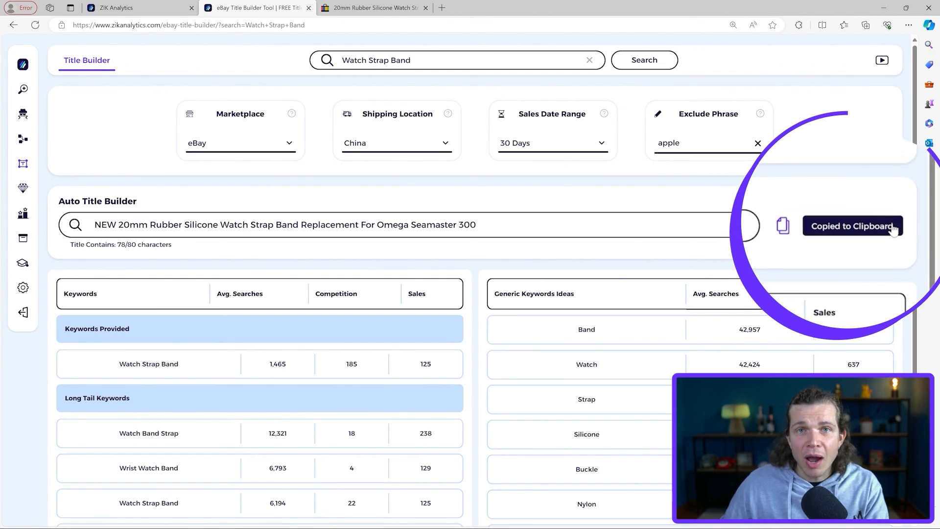